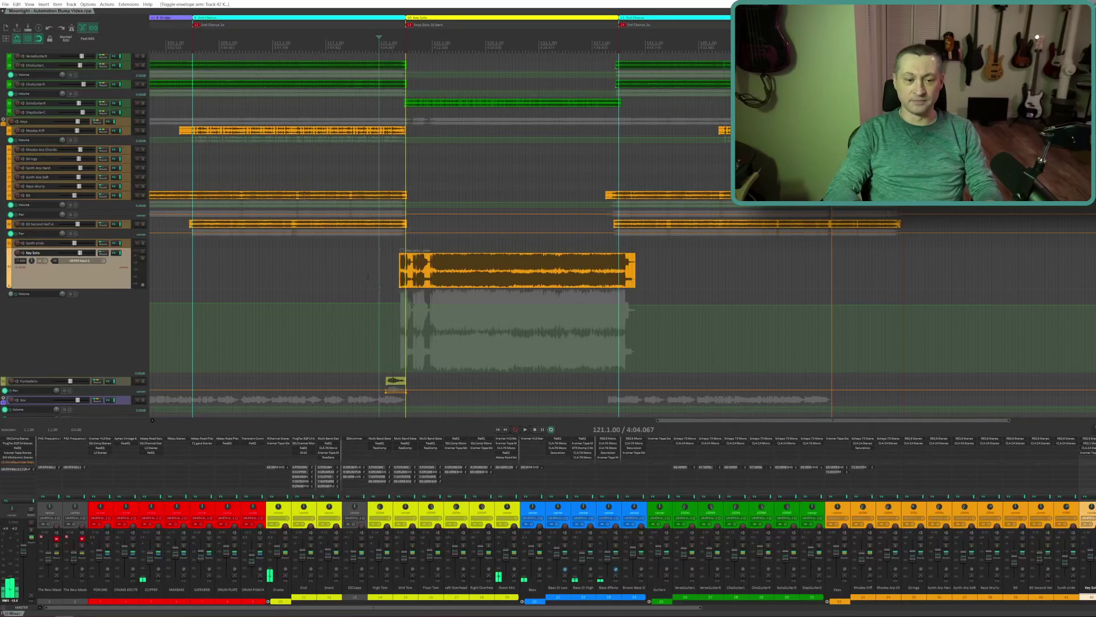
Zoom in on the Key Solo entry and play the transition to hear its raised volume automation.
scroll(512, 353, "up", 8)
key("space")
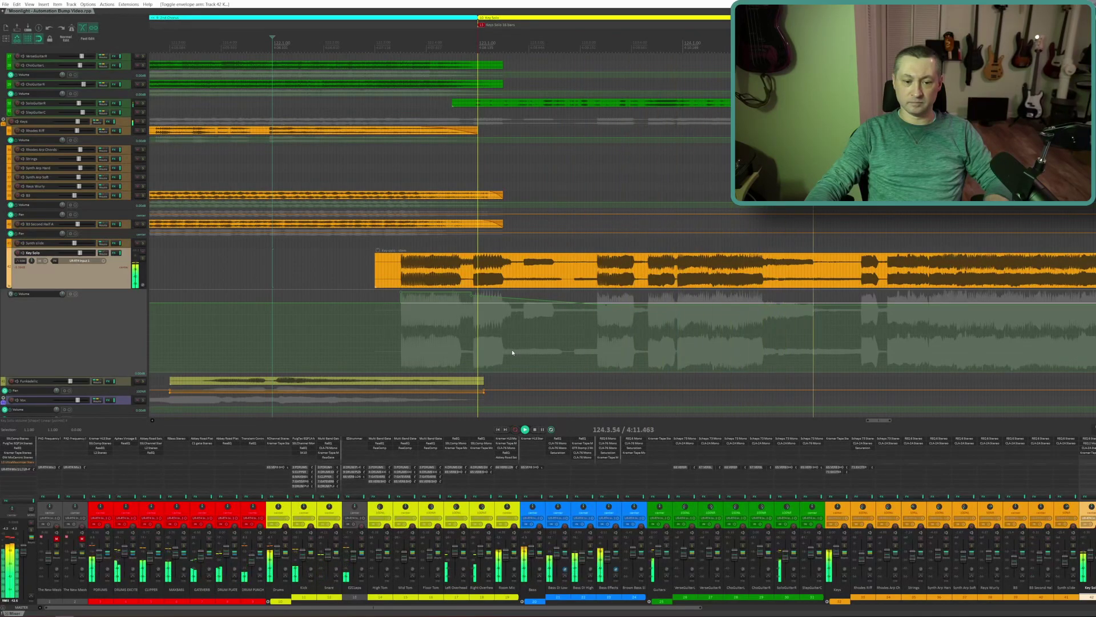
key("space")
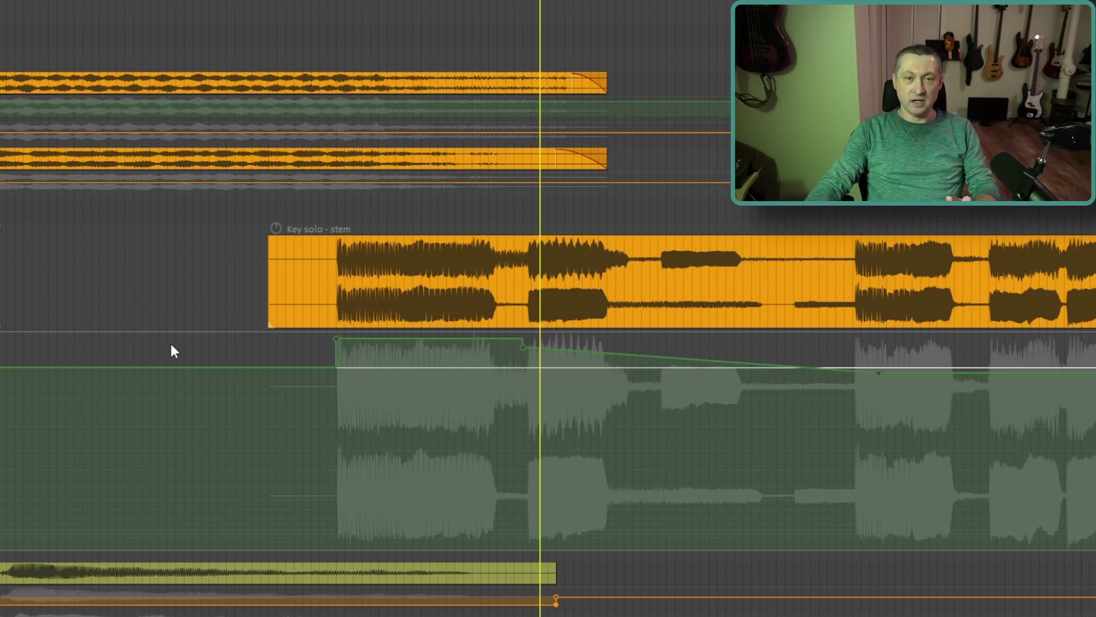
key("space")
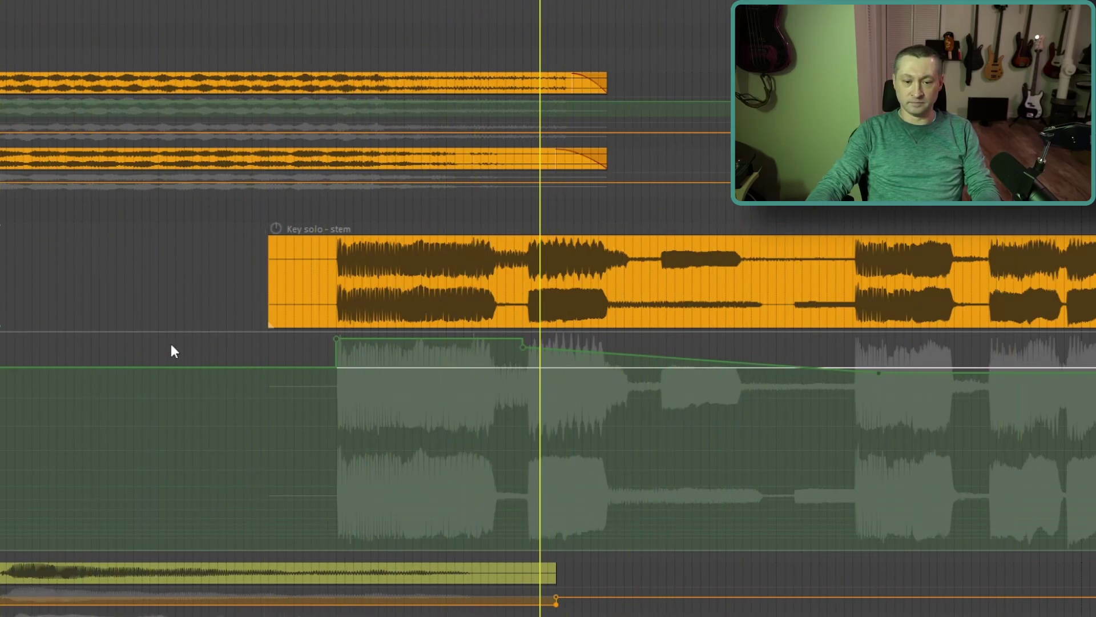
key("space")
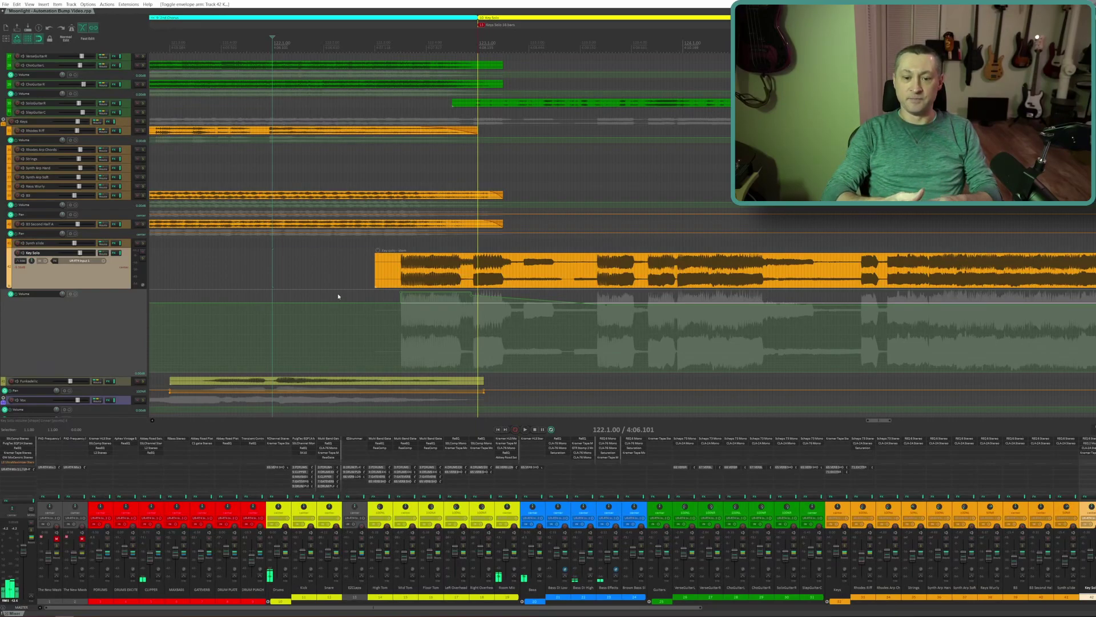
Play back the two upward ramps in the volume envelope, starting the second from just before the hand-drawn rise.
scroll(754, 320, "down", 6)
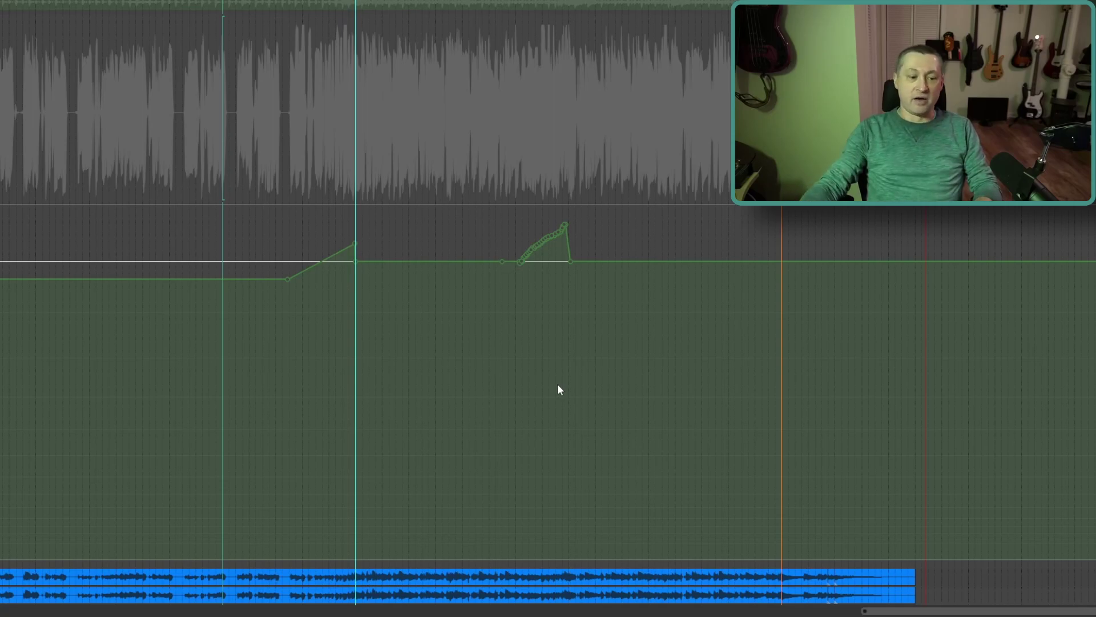
mouse_move(6, 278)
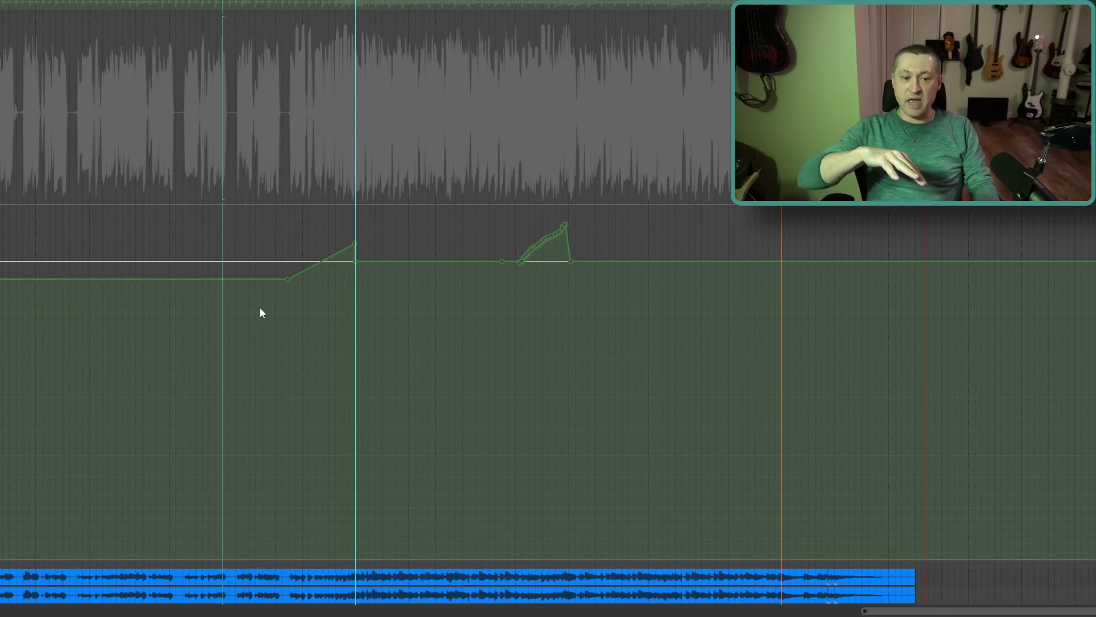
mouse_move(263, 279)
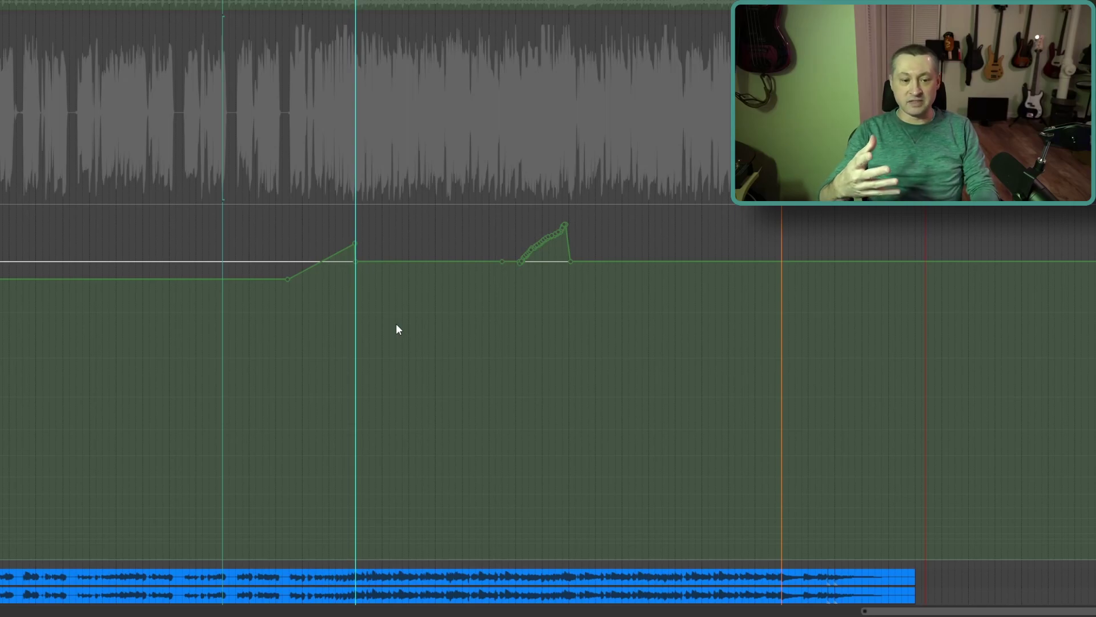
key("space")
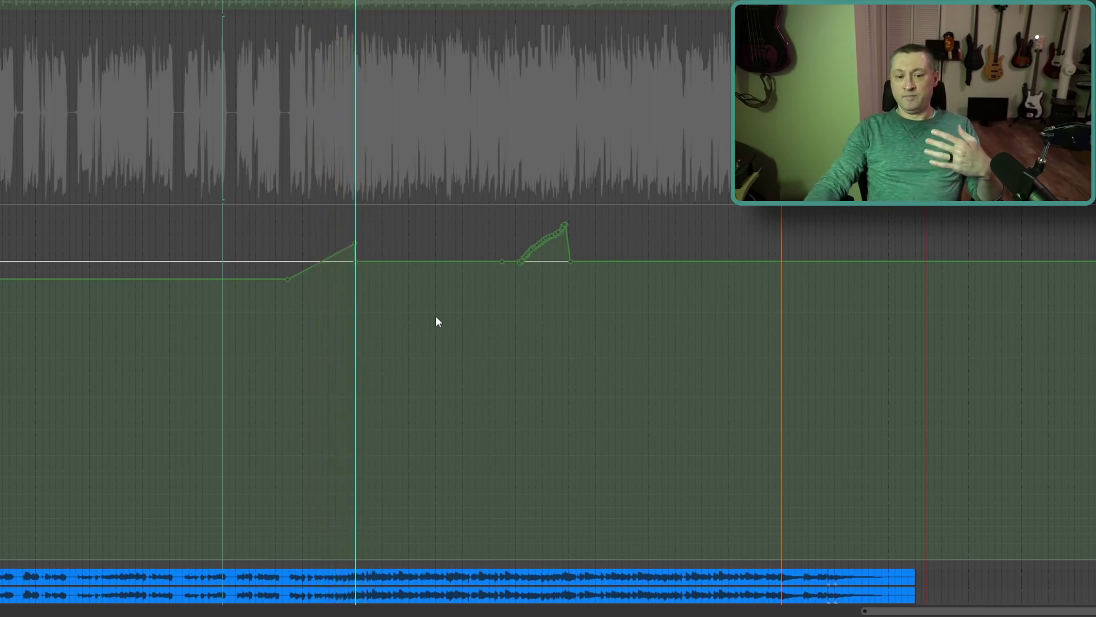
left_click(469, 243)
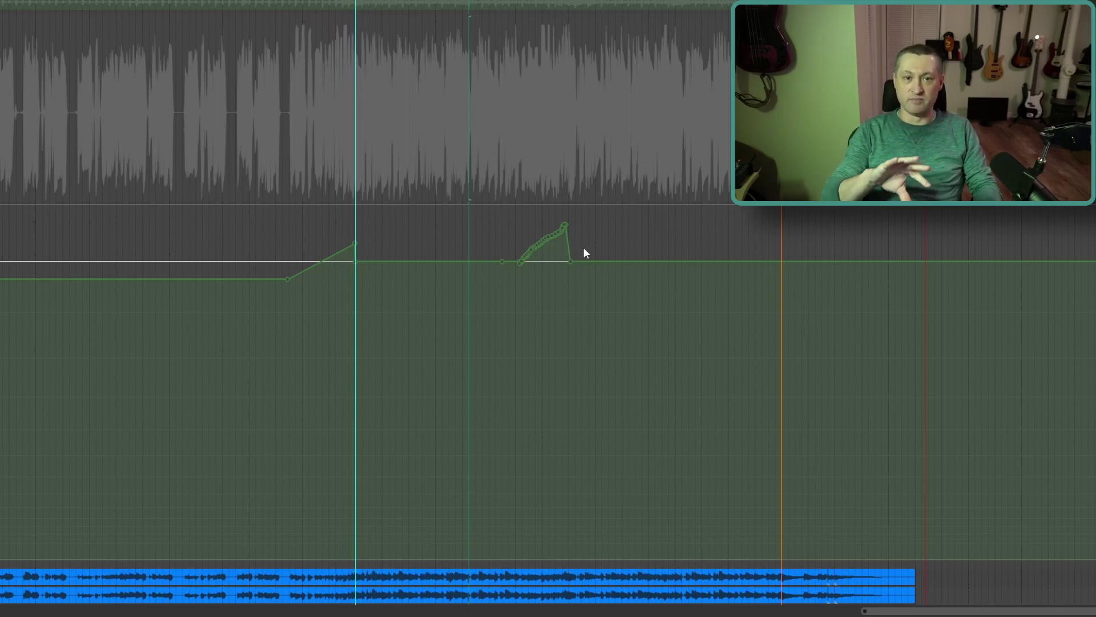
key("space")
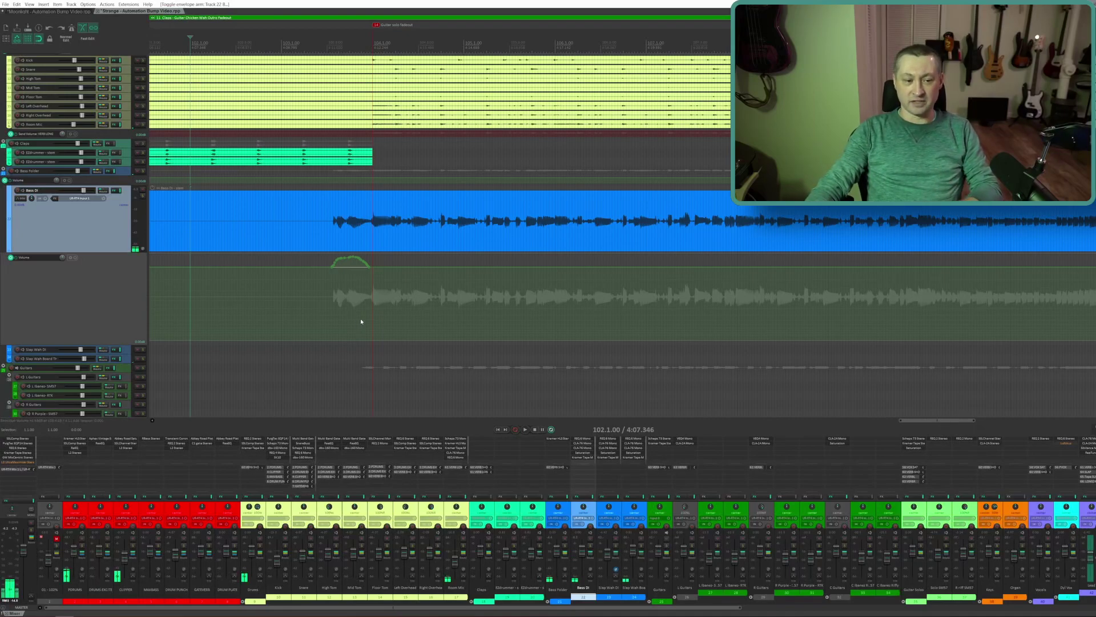
Play the transition at the Bass DI entry to hear the curved bump in its volume envelope.
key("space")
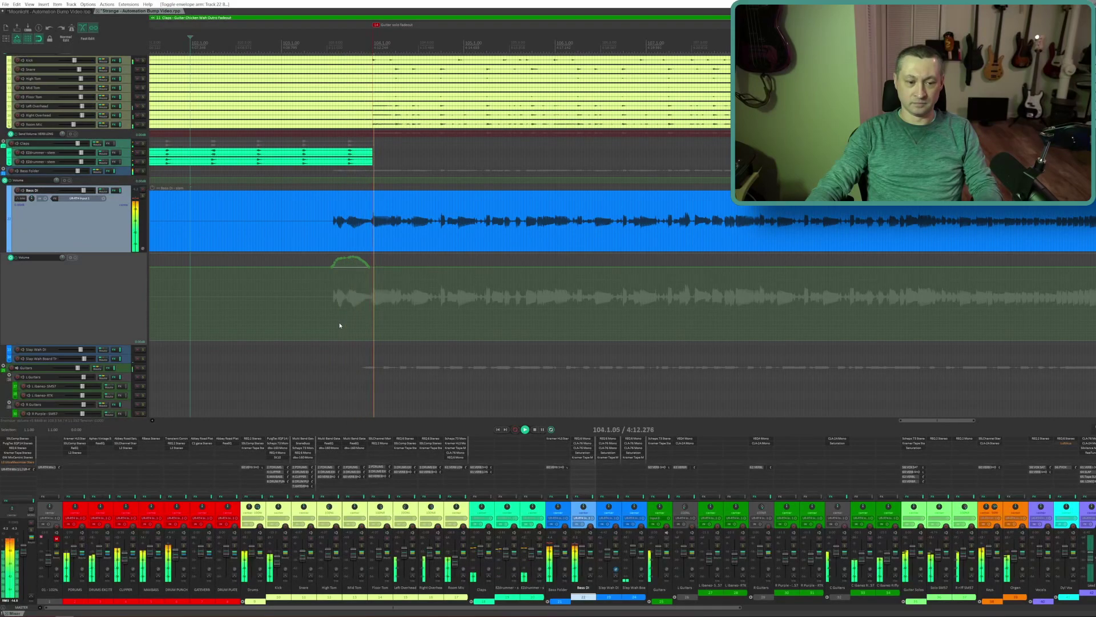
key("space")
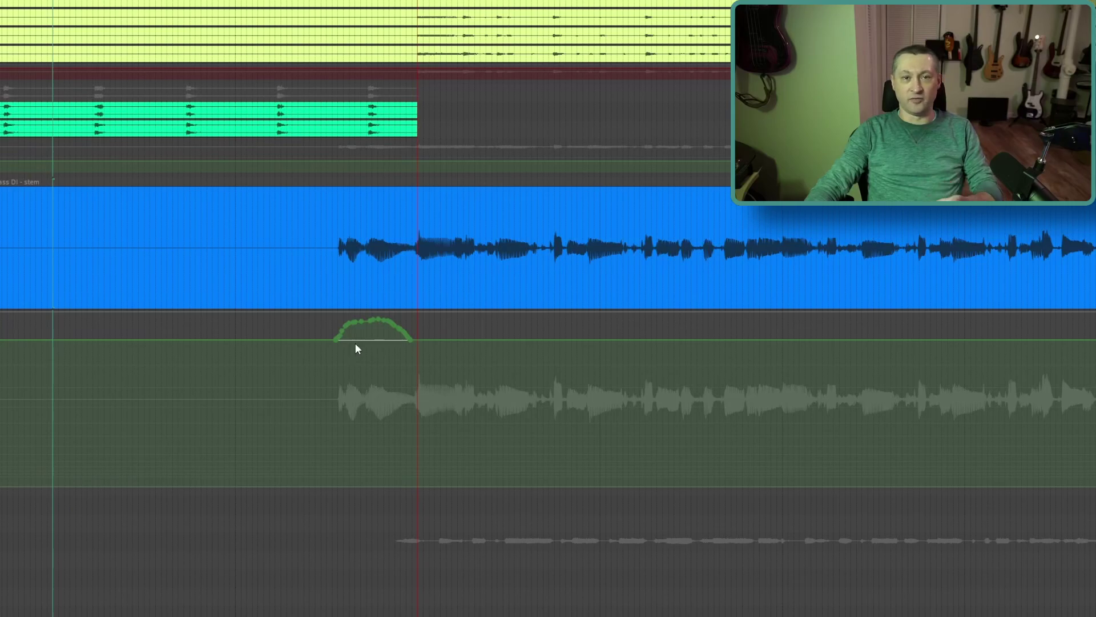
key("space")
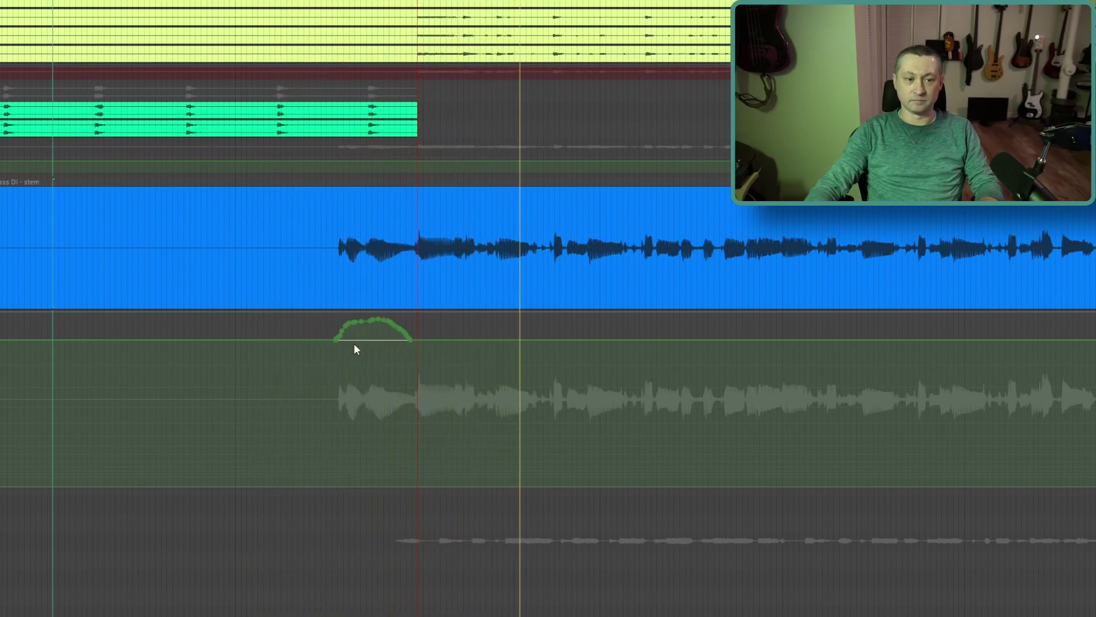
key("space")
mouse_move(387, 318)
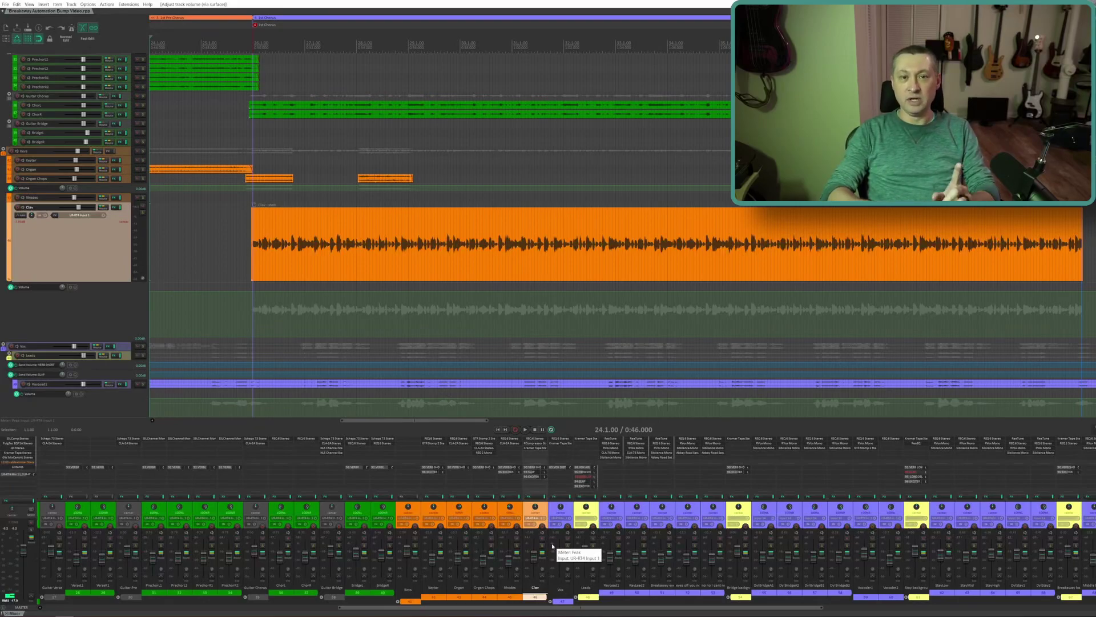
Play the transition into the first chorus to hear how the Clav enters in the full mix.
scroll(497, 377, "left", 3)
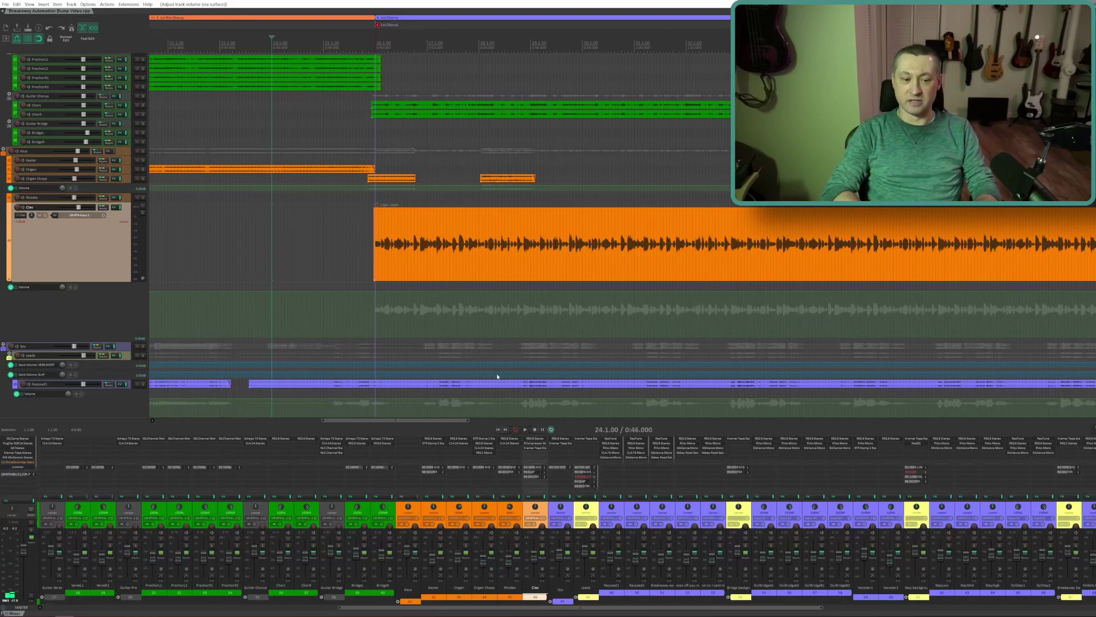
key("space")
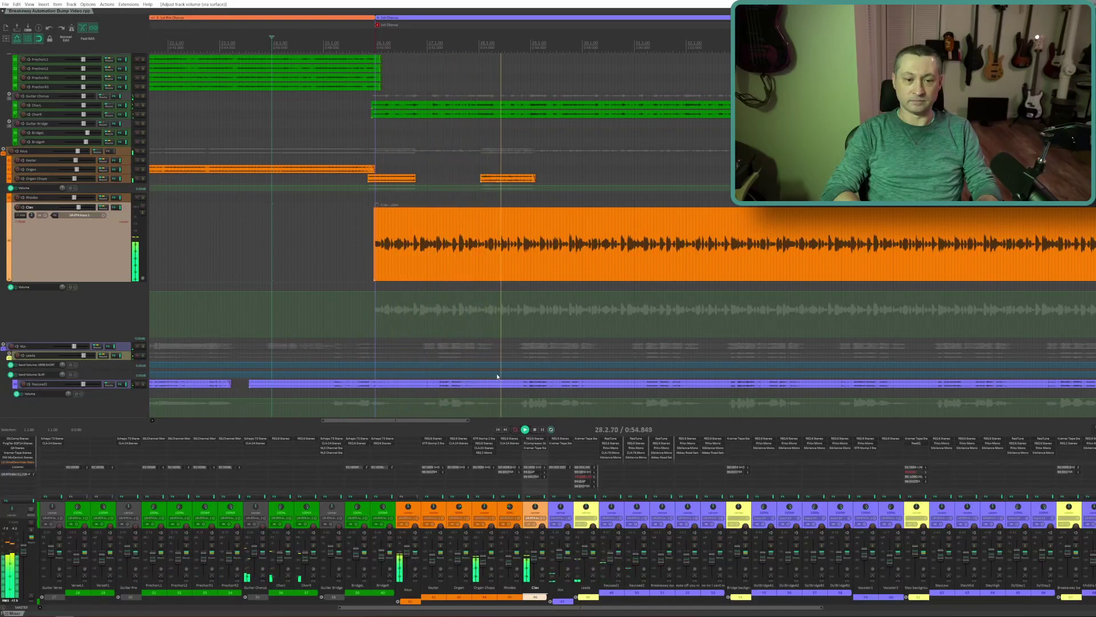
key("space")
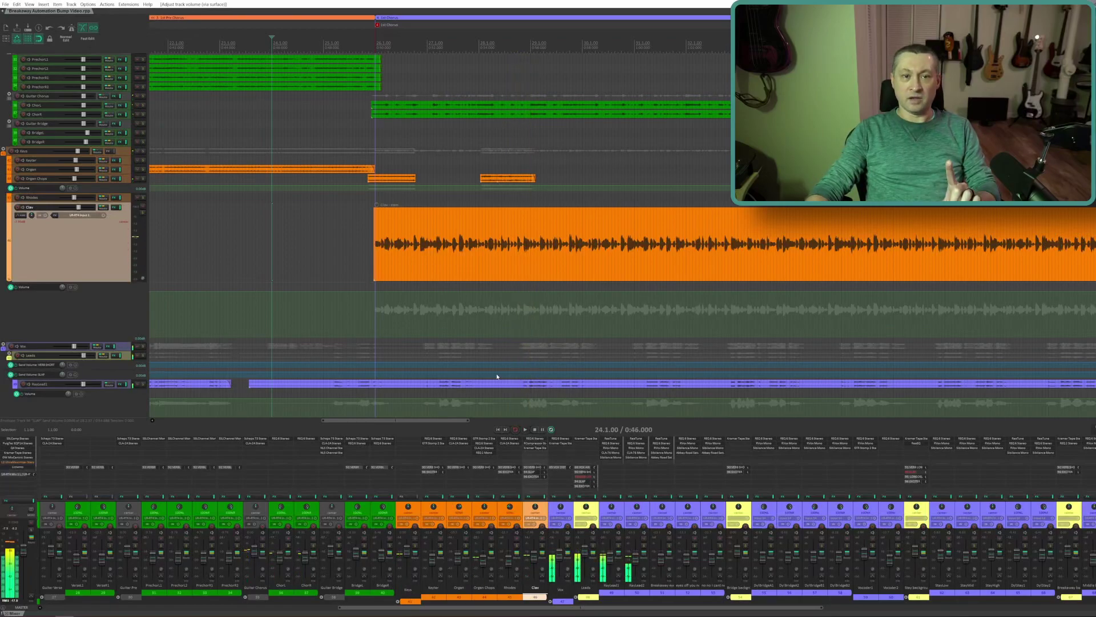
Solo the Clav track and play it from just before the start of its stem.
left_click(373, 292)
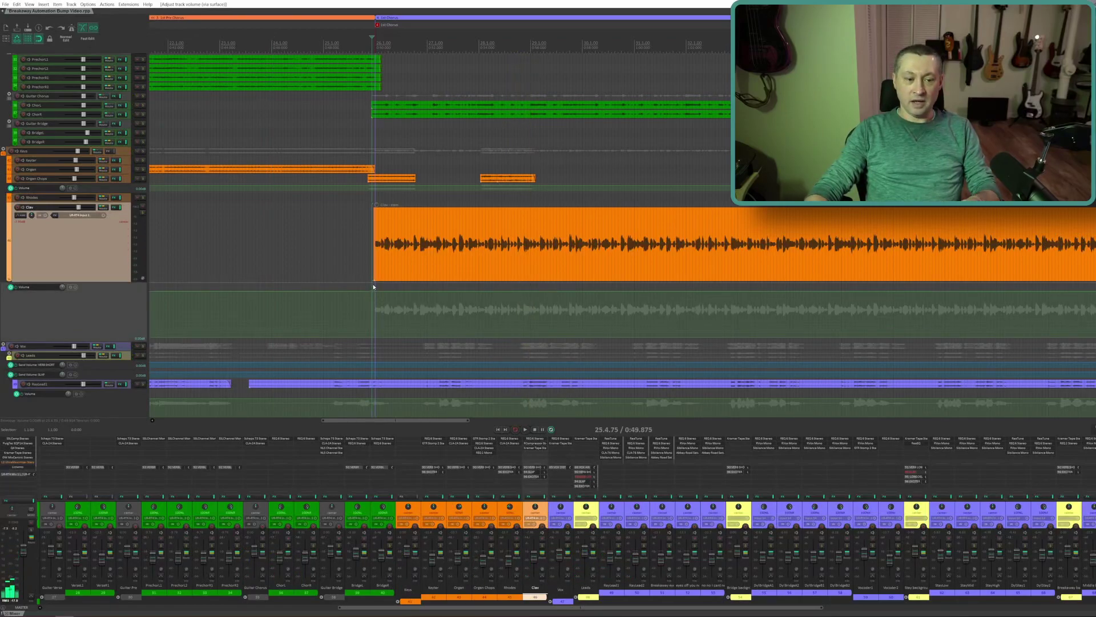
left_click(142, 212)
key("space")
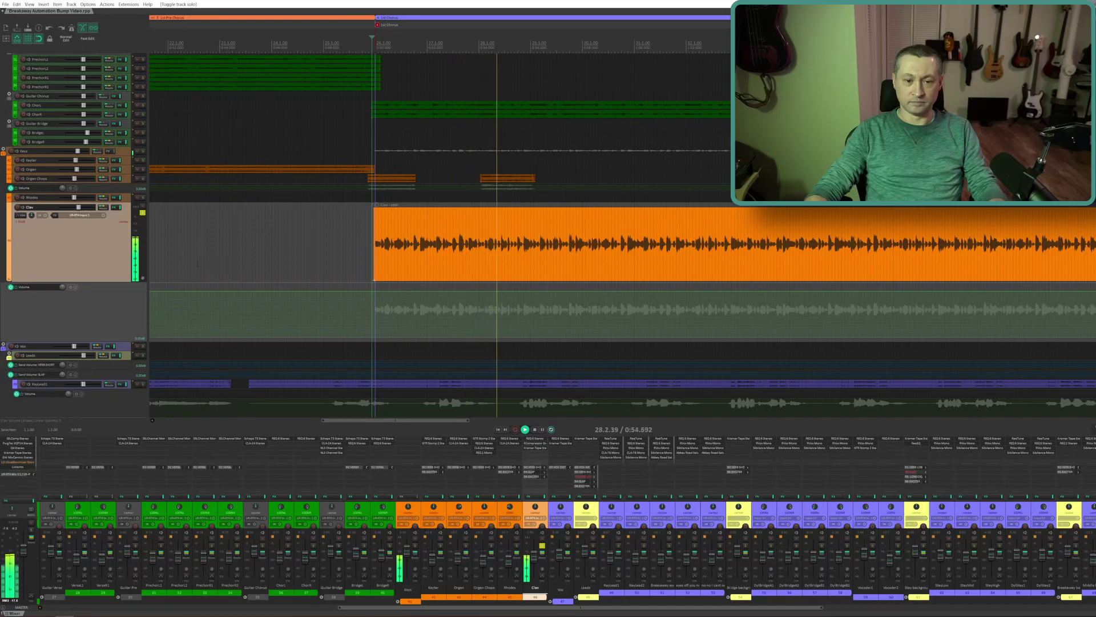
key("space")
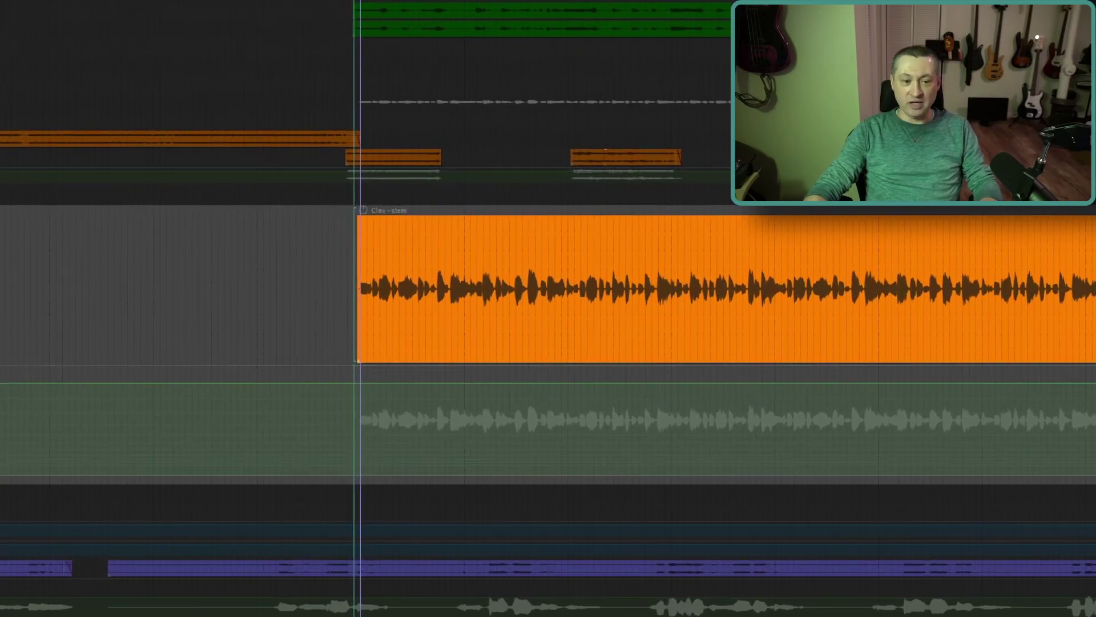
Try a short freehand volume bump at the start of the Clav stem and delete its envelope points after listening.
key("v")
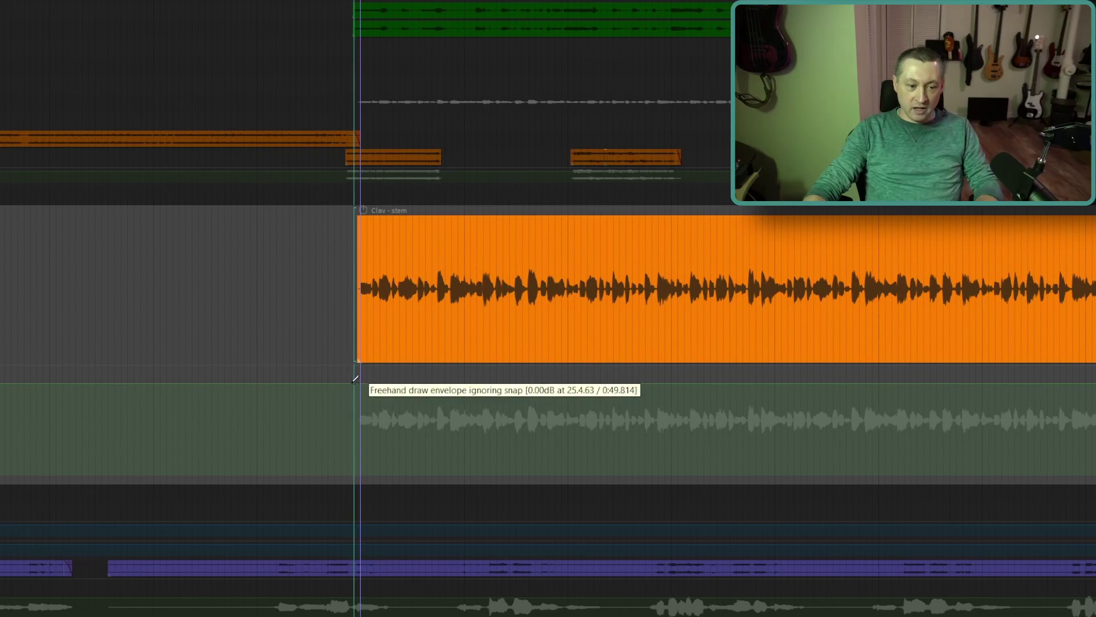
mouse_move(355, 379)
left_mouse_down()
mouse_move(365, 364)
mouse_move(439, 382)
left_mouse_up()
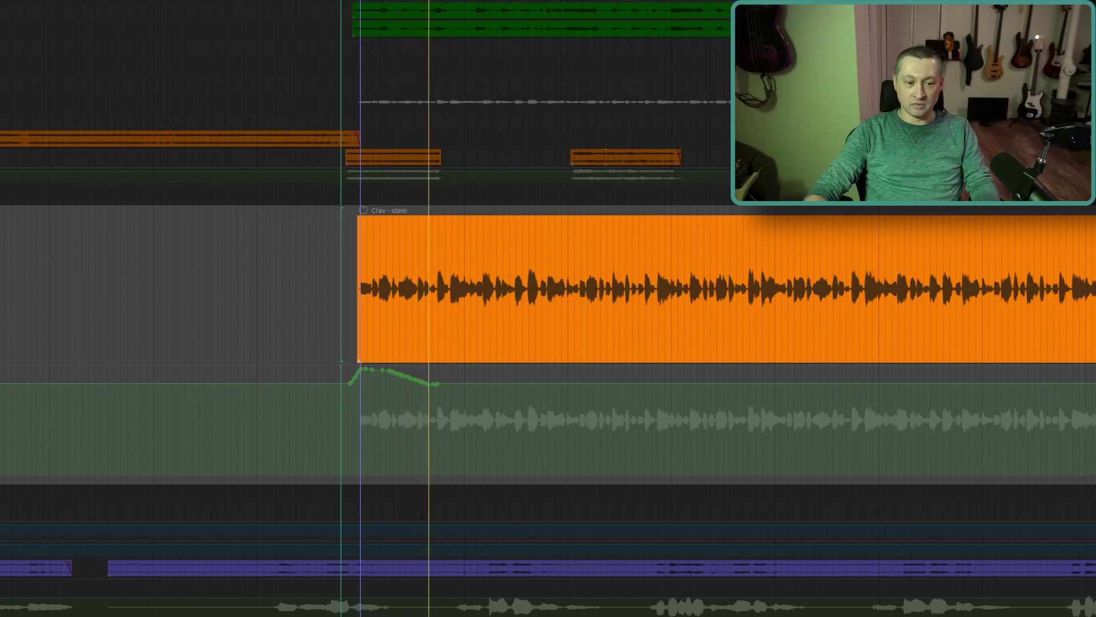
key("space")
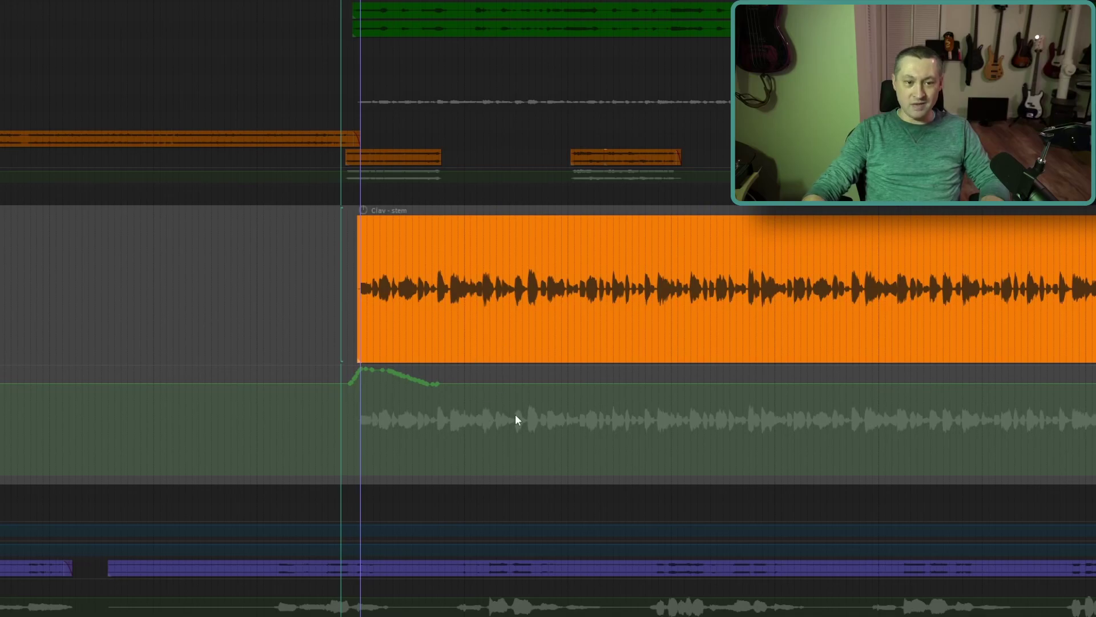
key("Delete")
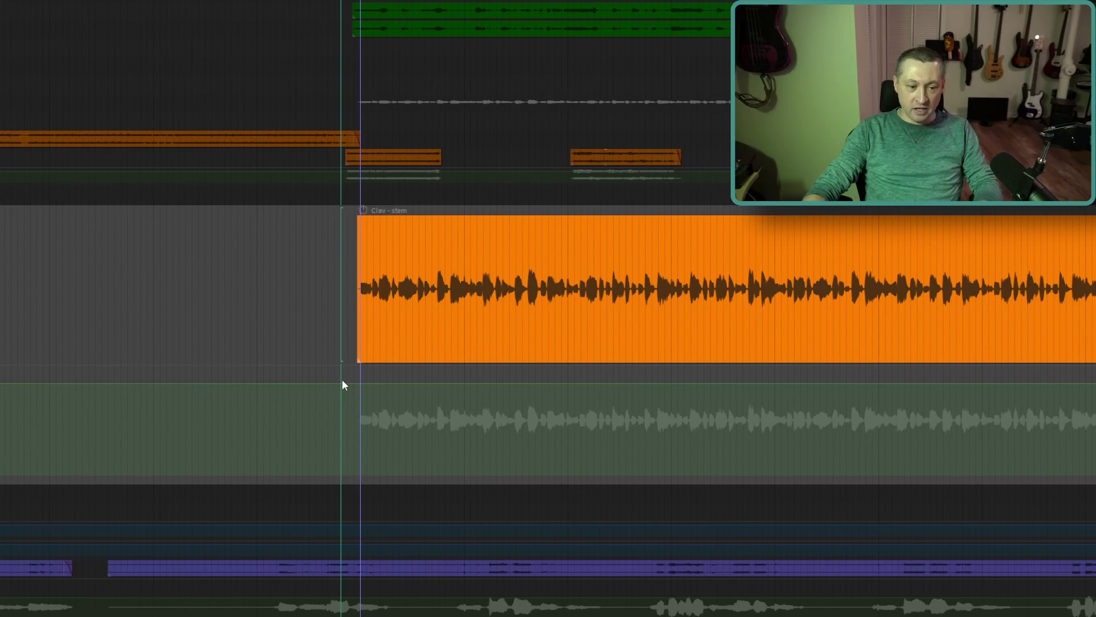
Draw a longer freehand volume bump over the Clav entry and play it back in the full mix.
mouse_move(346, 377)
left_mouse_down()
mouse_move(361, 362)
mouse_move(488, 381)
left_mouse_up()
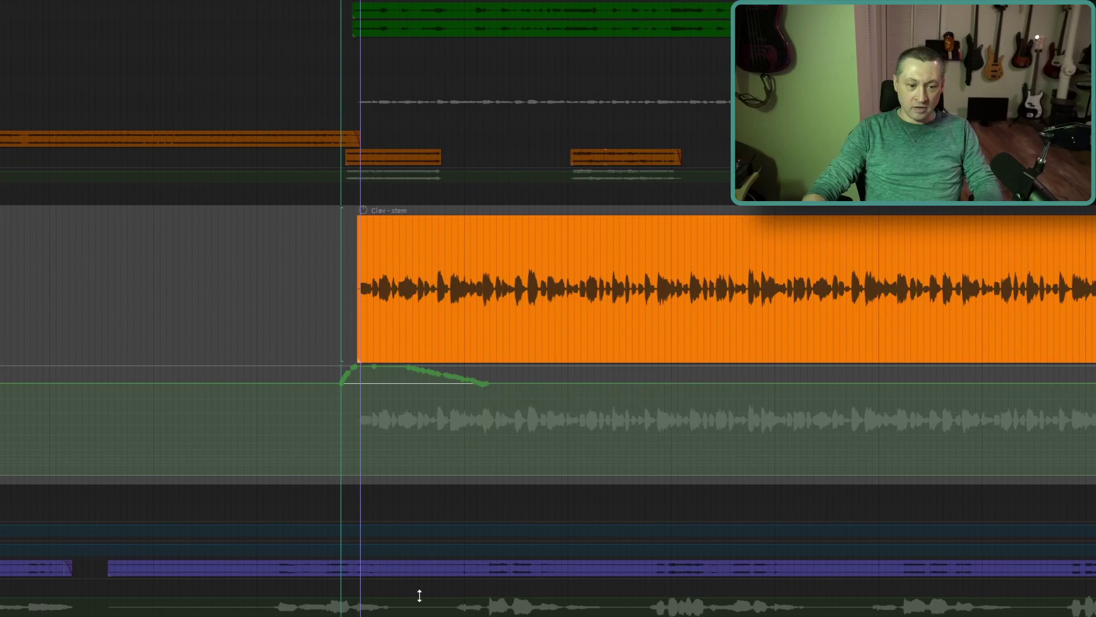
key("space")
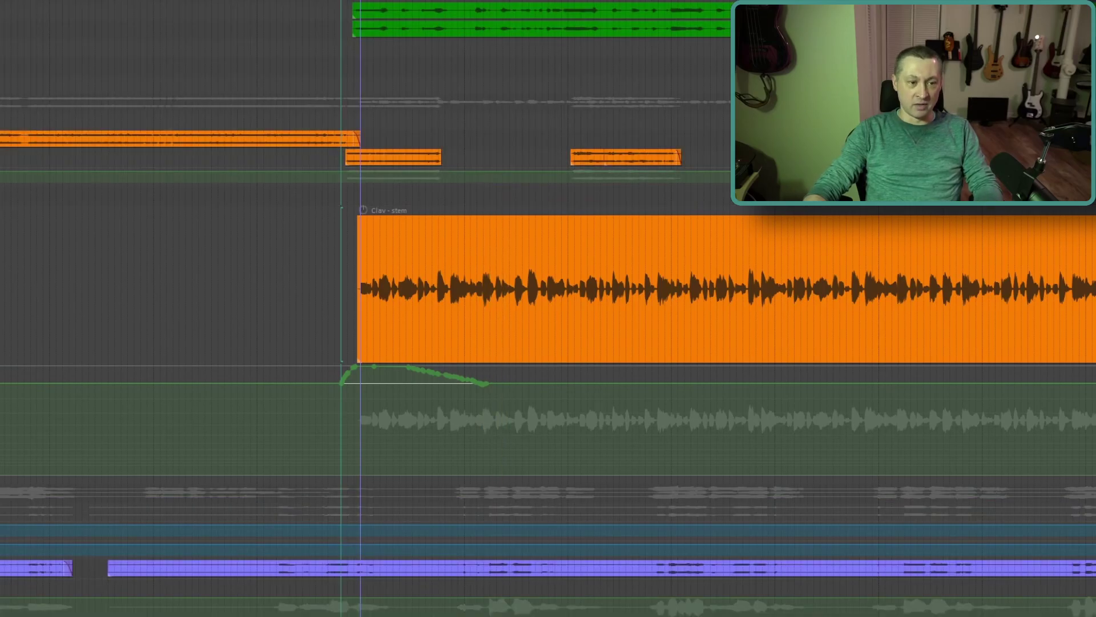
left_click(257, 434)
key("space")
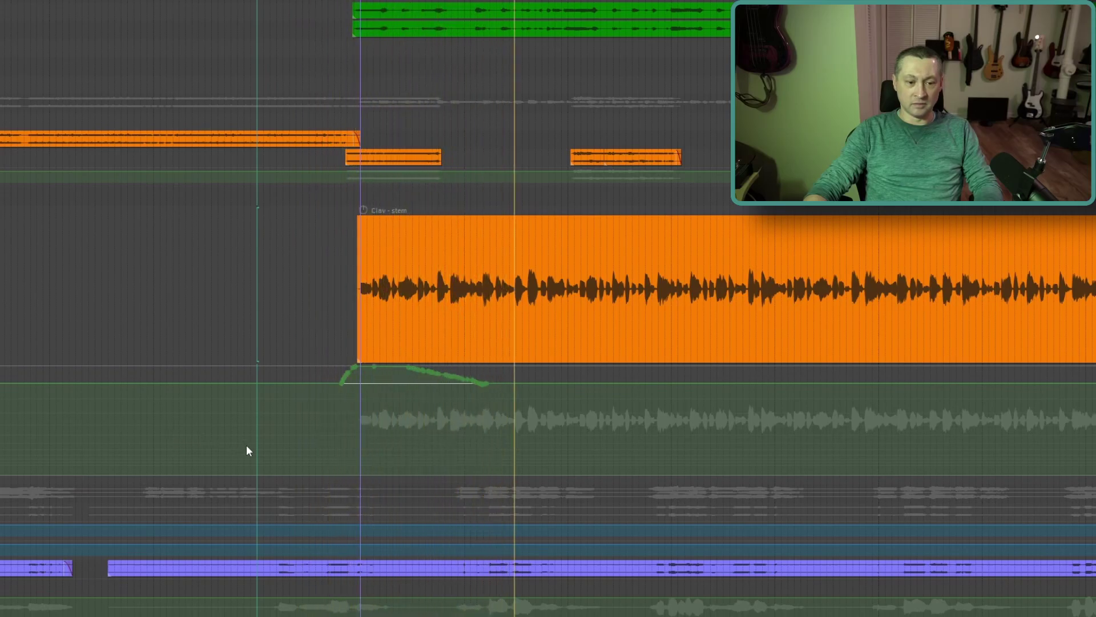
key("space")
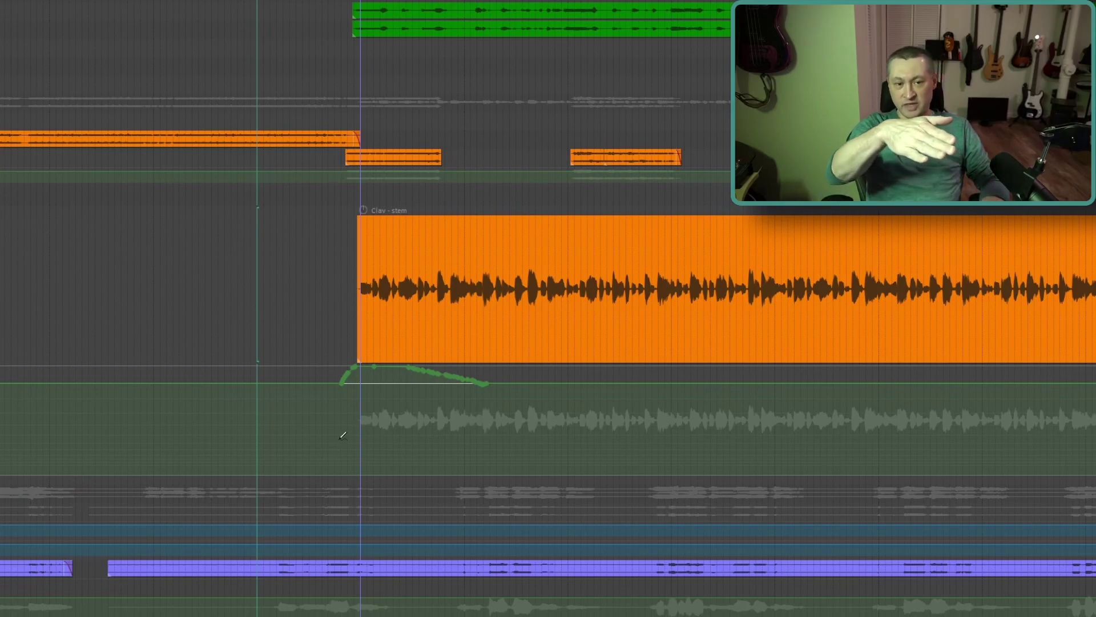
Redraw the Clav entry's volume bump with a quick rise and a longer, gradual fall, and audition it in the full mix.
left_click(343, 435)
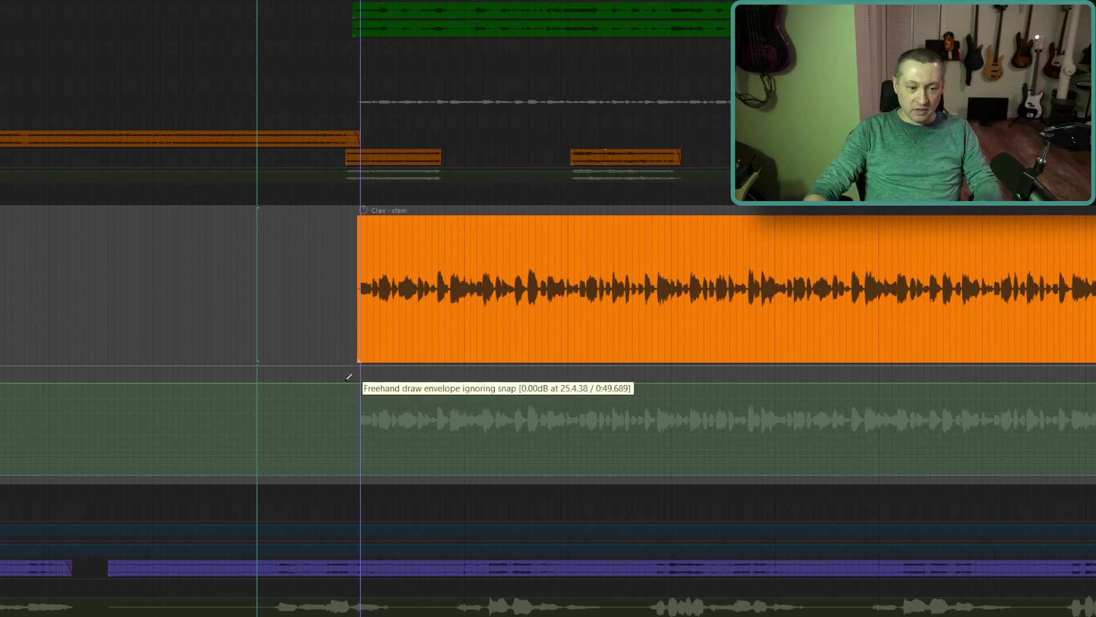
mouse_move(347, 379)
left_mouse_down()
mouse_move(370, 363)
mouse_move(550, 383)
left_mouse_up()
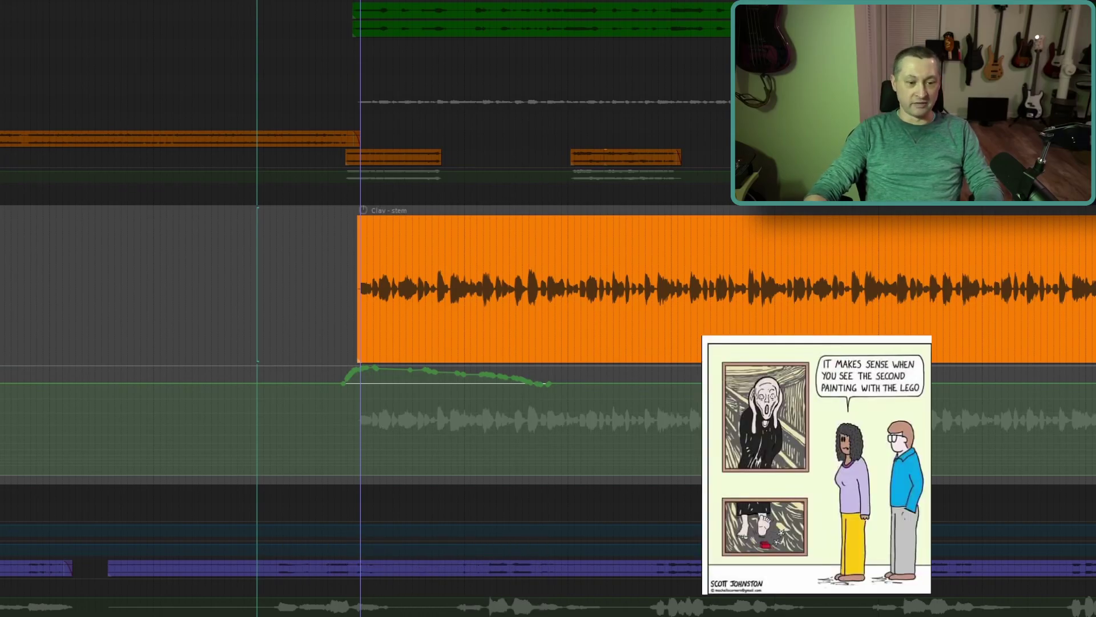
key("space")
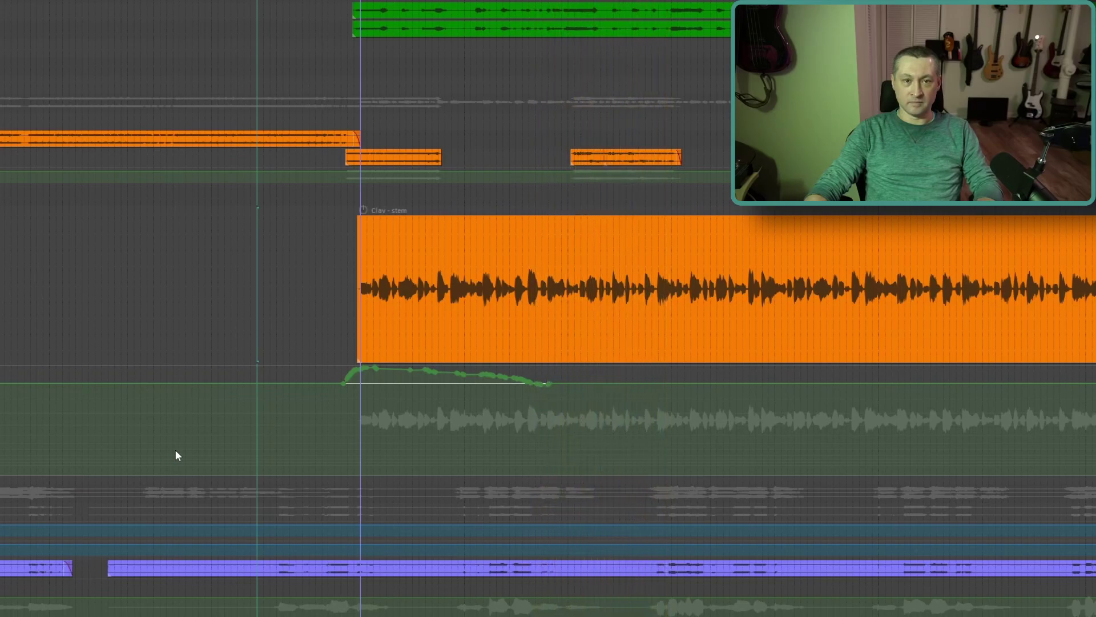
key("space")
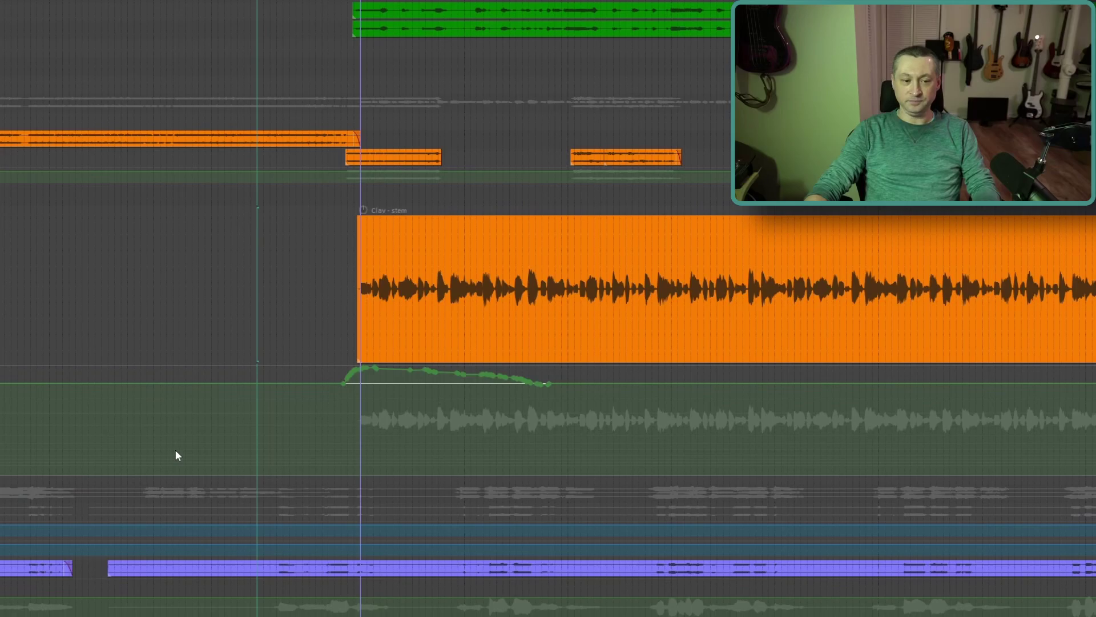
key("space")
key("space")
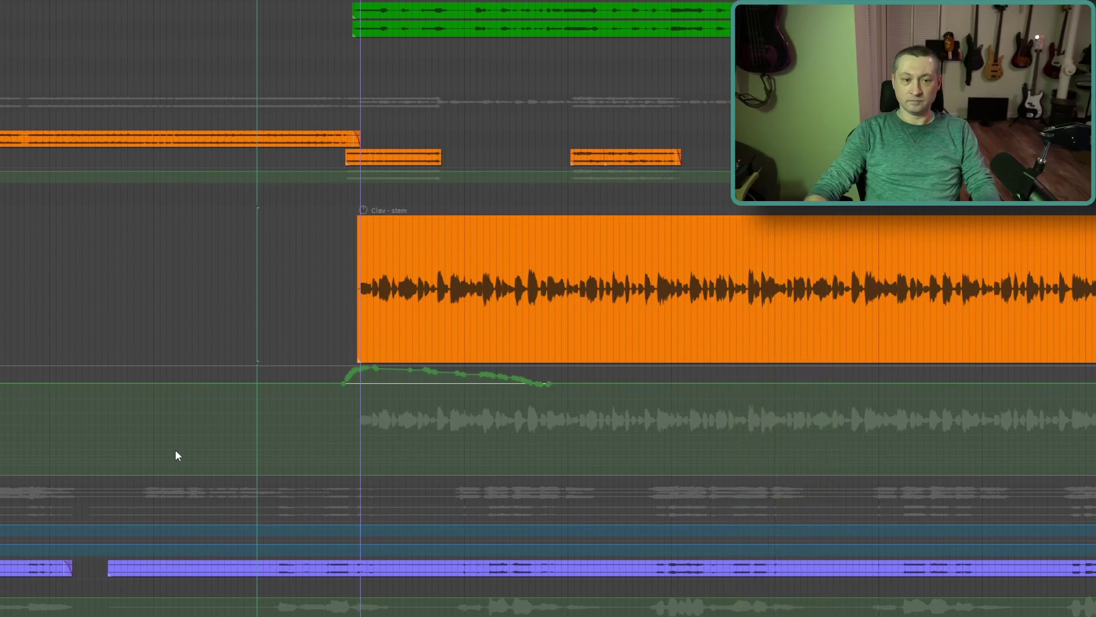